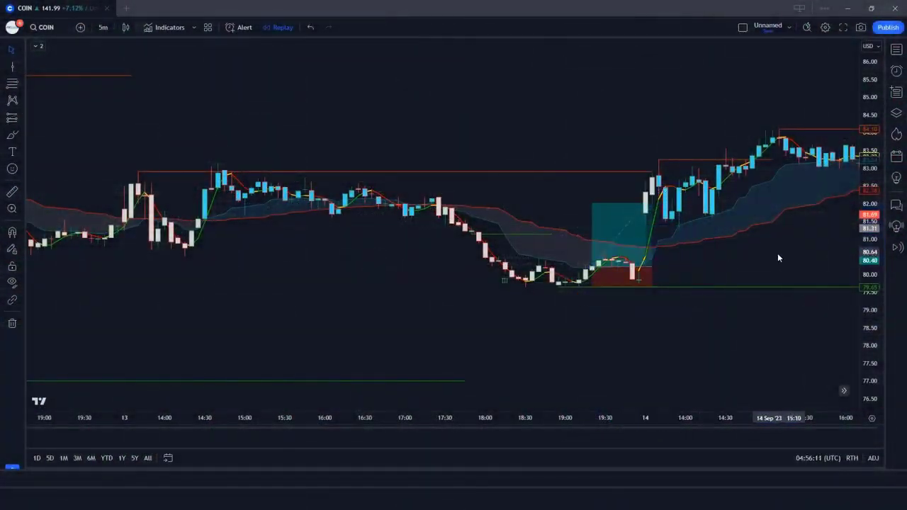
Place a short position at the entry candle and raise its stop level.
scroll(778, 255, right, 15)
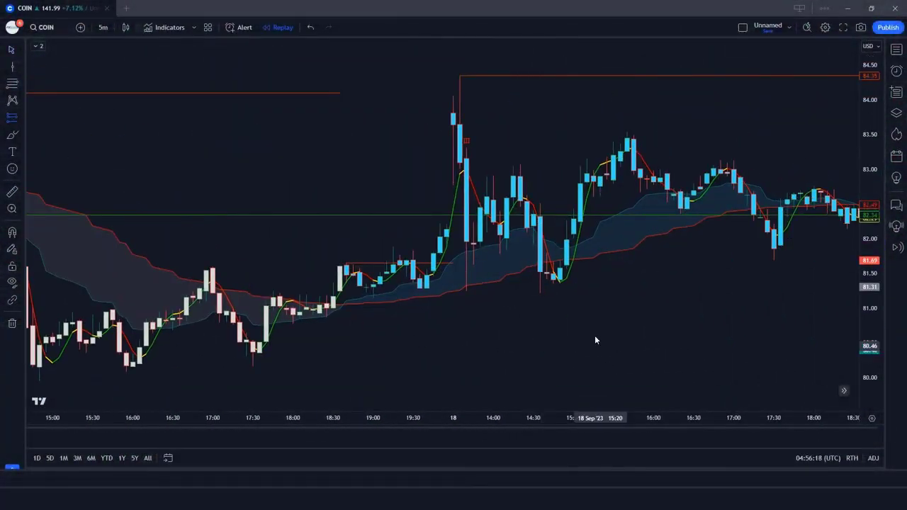
click(474, 243)
drag(489, 178, 491, 72)
Place a long position at the swing low and widen its box to cover the trade.
scroll(474, 305, right, 10)
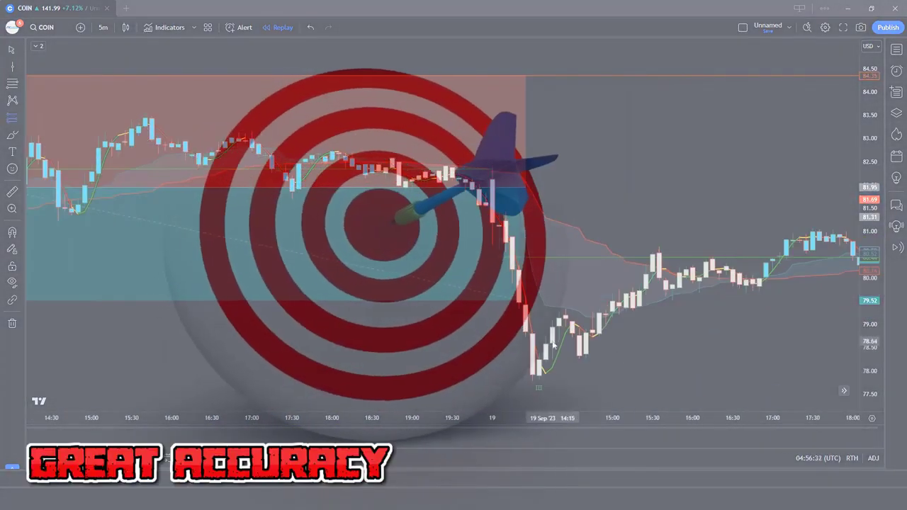
click(546, 344)
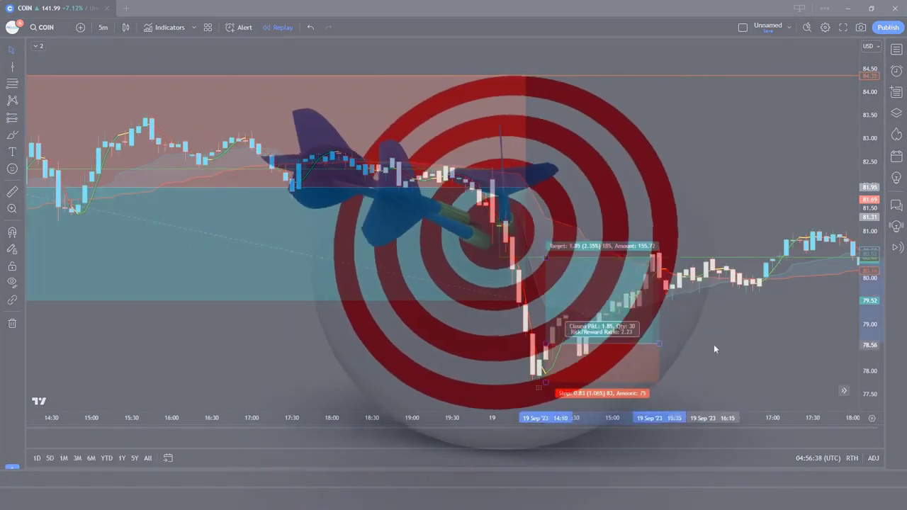
scroll(714, 345, right, 10)
scroll(517, 362, right, 15)
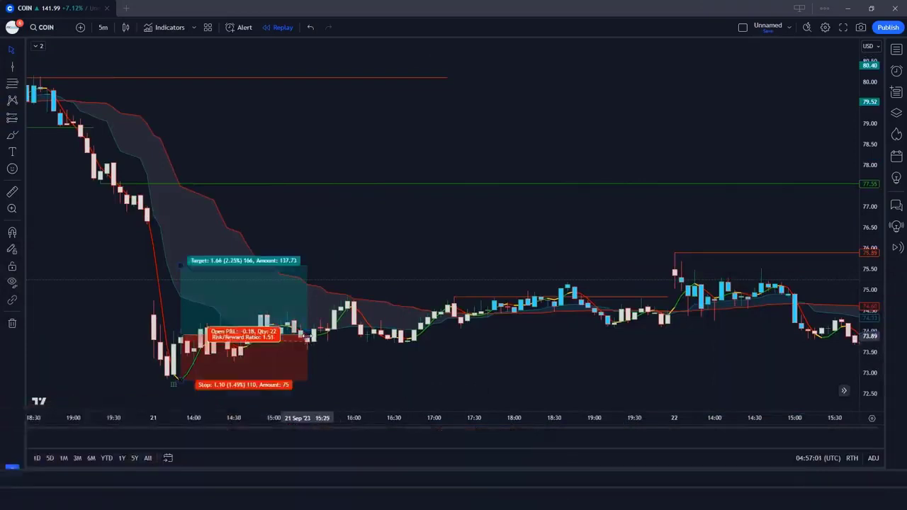
drag(305, 324, 741, 357)
Place a long position at the pullback candle.
scroll(709, 358, right, 3)
scroll(709, 358, right, 10)
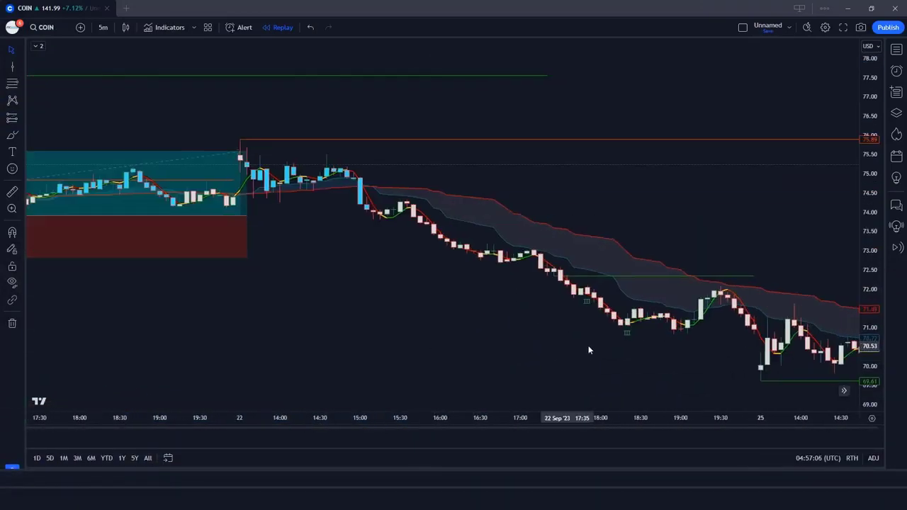
click(659, 322)
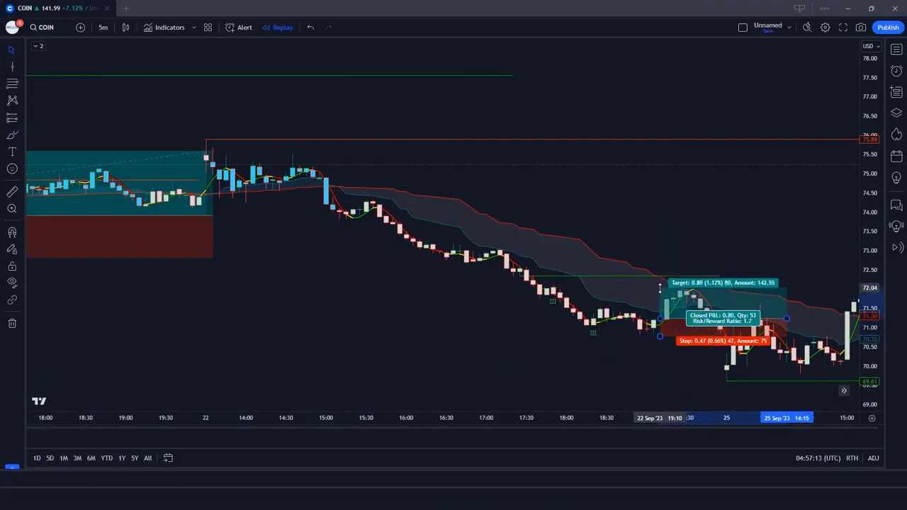
click(790, 251)
Place a long position with entry at 70.44, ending at the exit bar.
scroll(790, 251, right, 10)
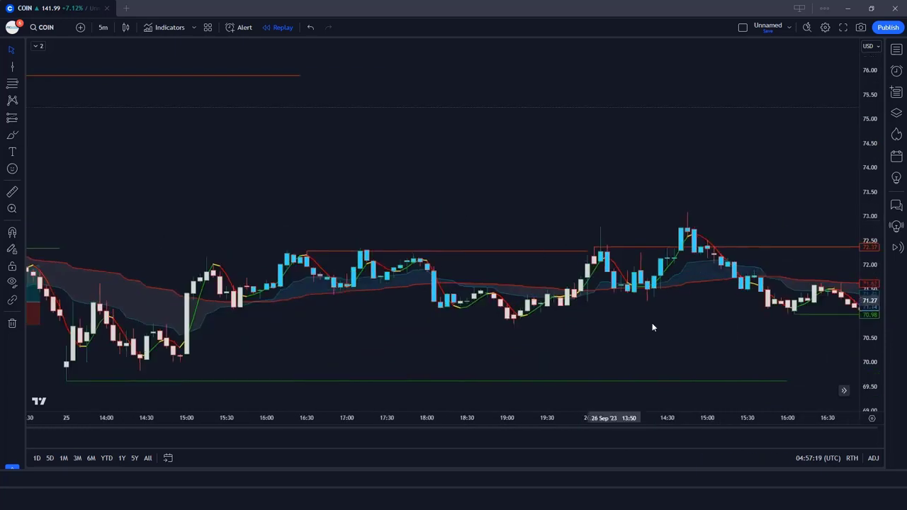
click(550, 316)
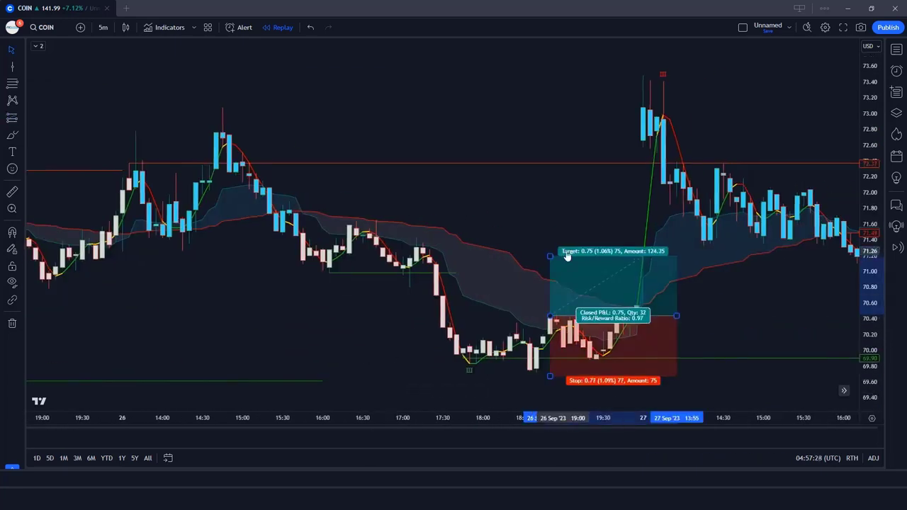
drag(654, 316, 650, 316)
Place a short position after the spike with stop 73.43 and target 70.20, stretched across the following bars.
scroll(650, 316, right, 5)
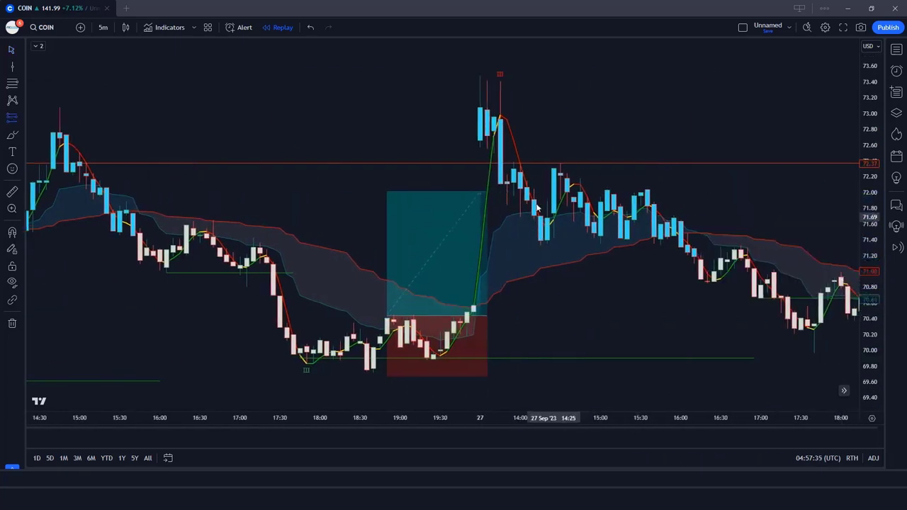
click(507, 181)
drag(506, 111, 507, 75)
drag(507, 213, 507, 335)
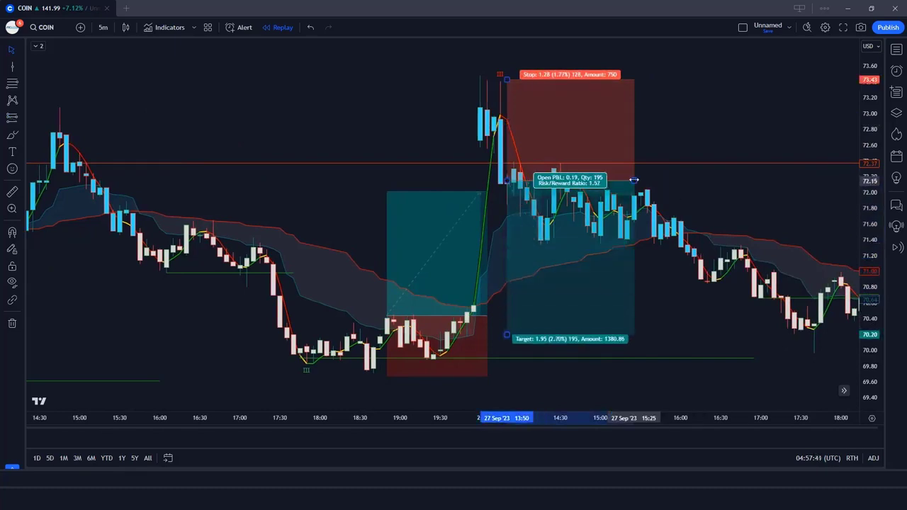
drag(634, 181, 819, 202)
scroll(741, 363, right, 15)
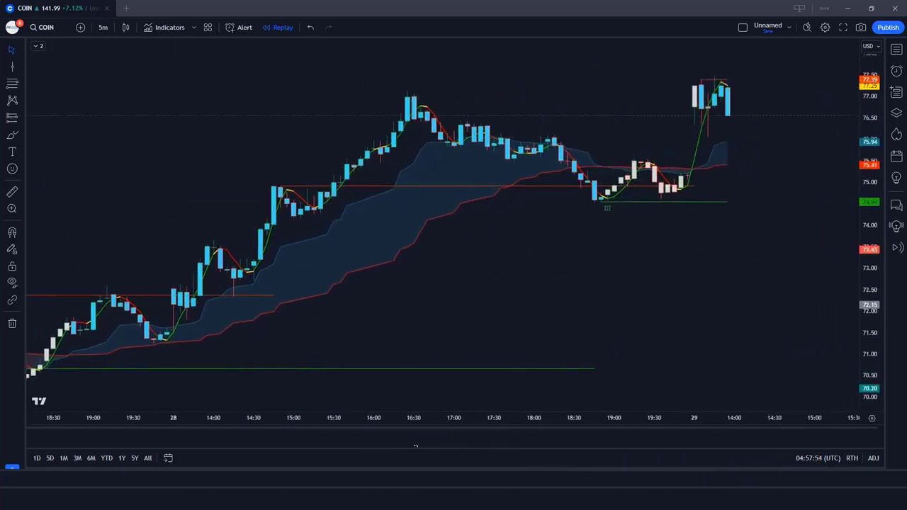
click(547, 183)
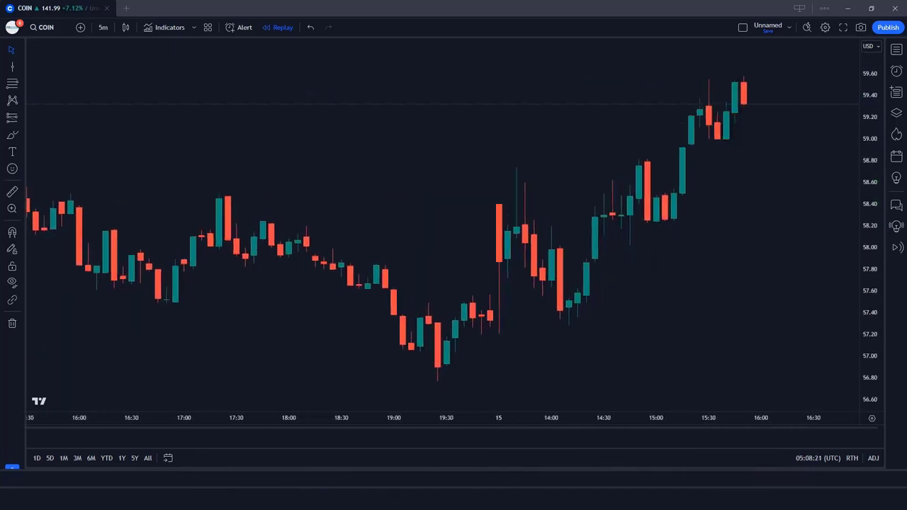
Keep the COIN chart on the 5-minute interval.
click(102, 27)
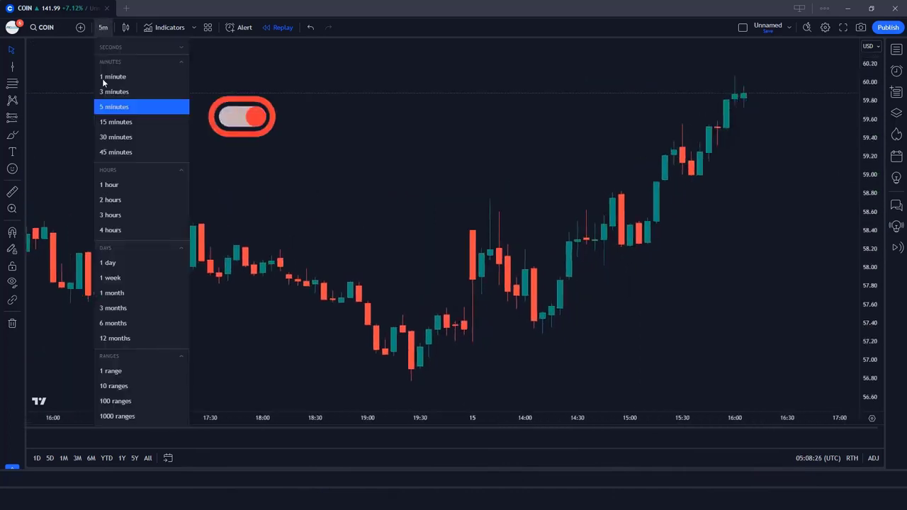
click(218, 117)
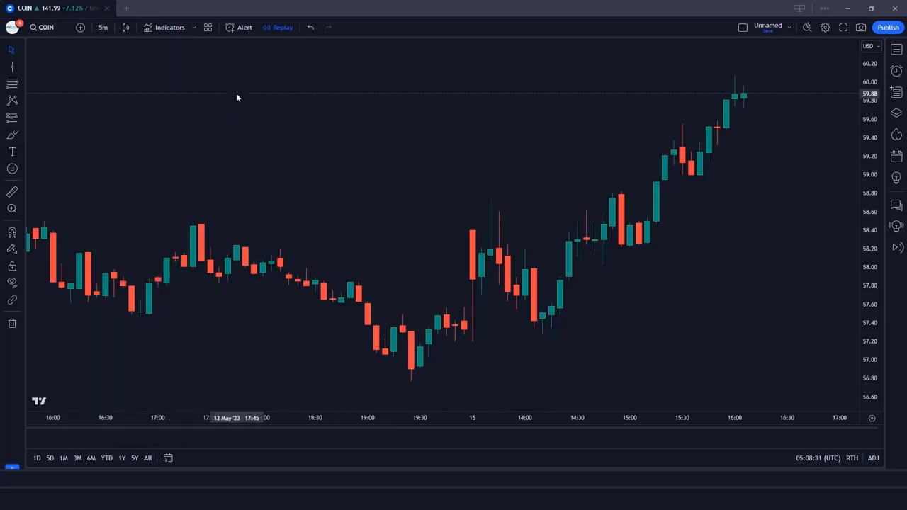
Add the X Suite indicator to the COIN chart from the indicator search.
click(167, 32)
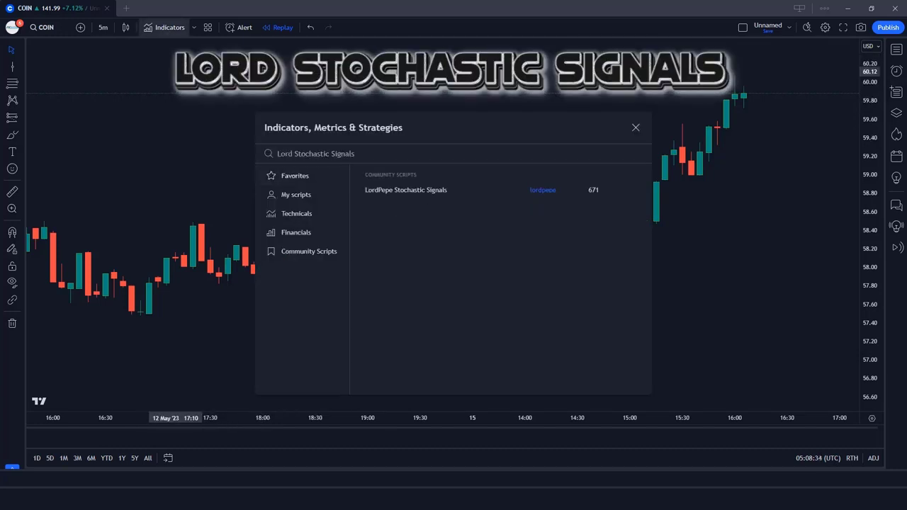
click(433, 191)
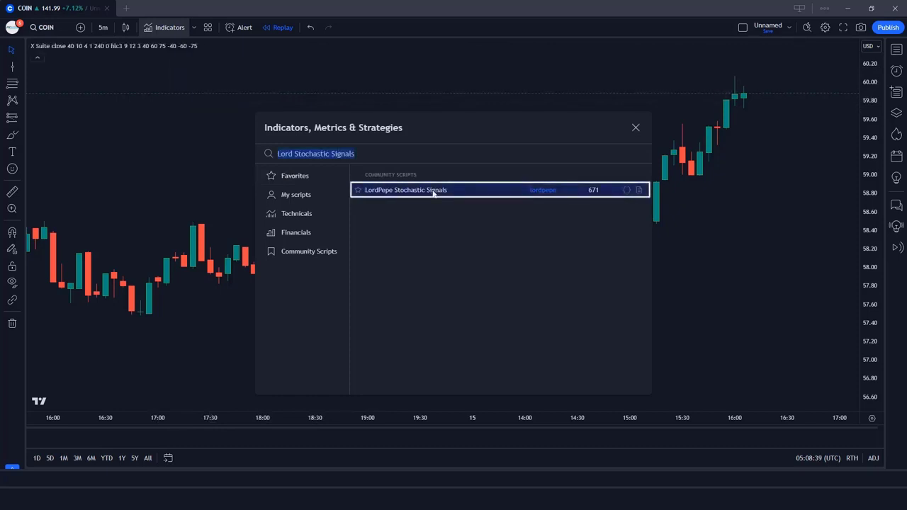
click(636, 128)
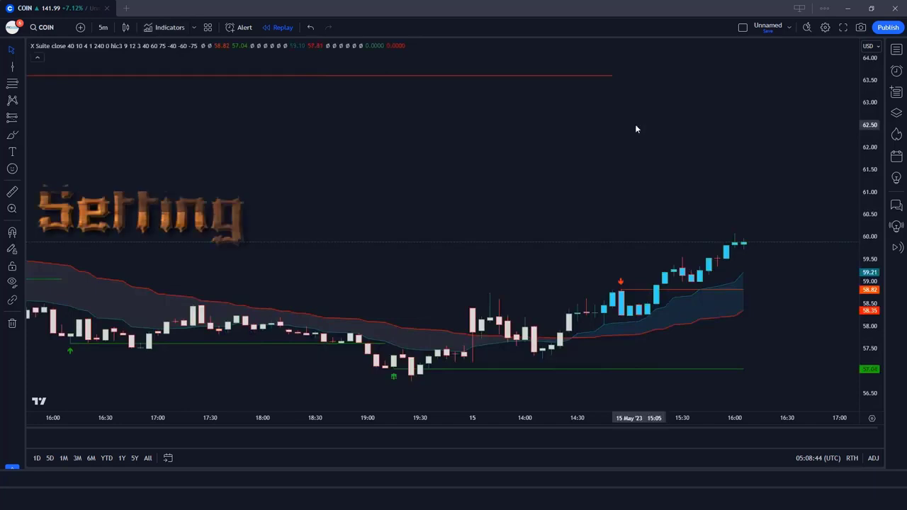
Hide X Suite's Buy and Sell arrows, then search indicators for Hull MA & Warning Zones.
double_click(549, 369)
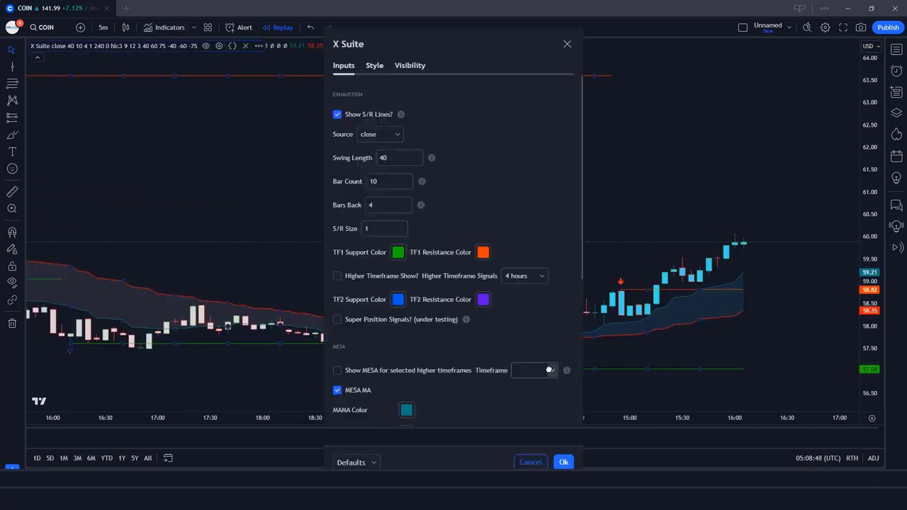
click(374, 65)
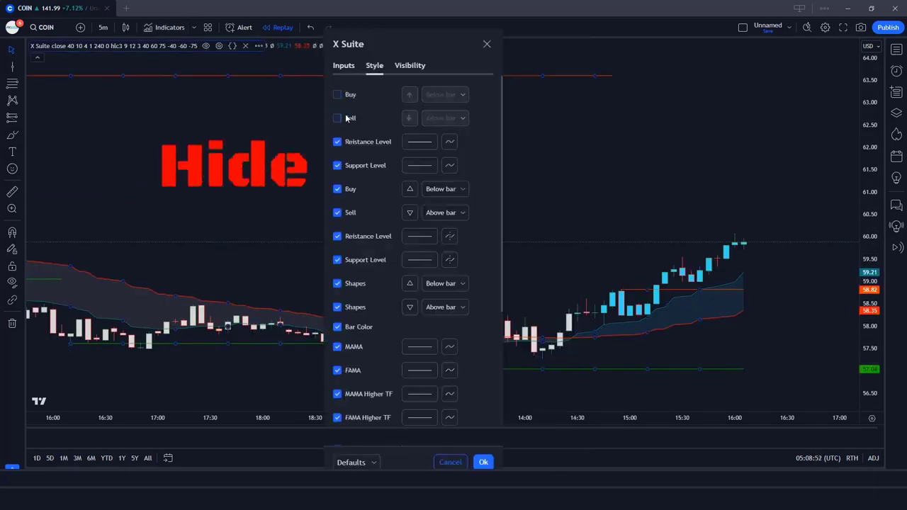
scroll(470, 182, down, 3)
click(483, 462)
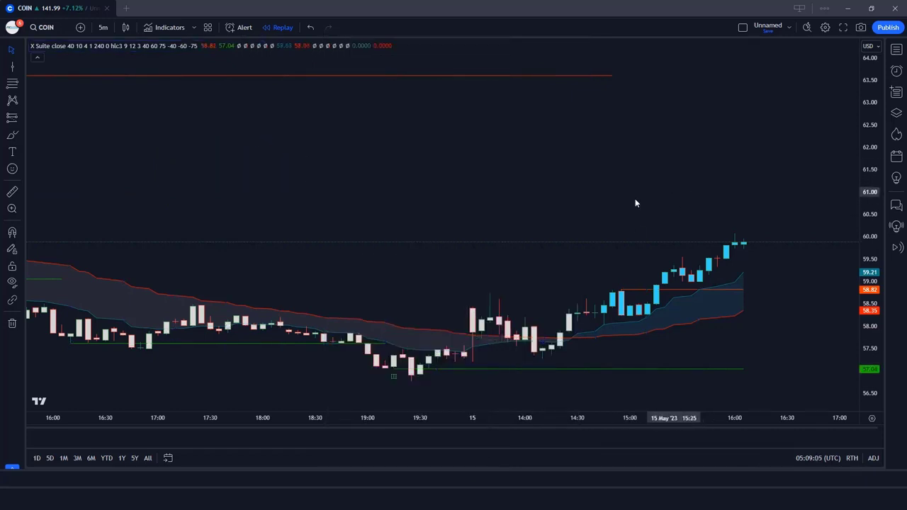
click(169, 27)
text(Hull MA & Warning Zones)
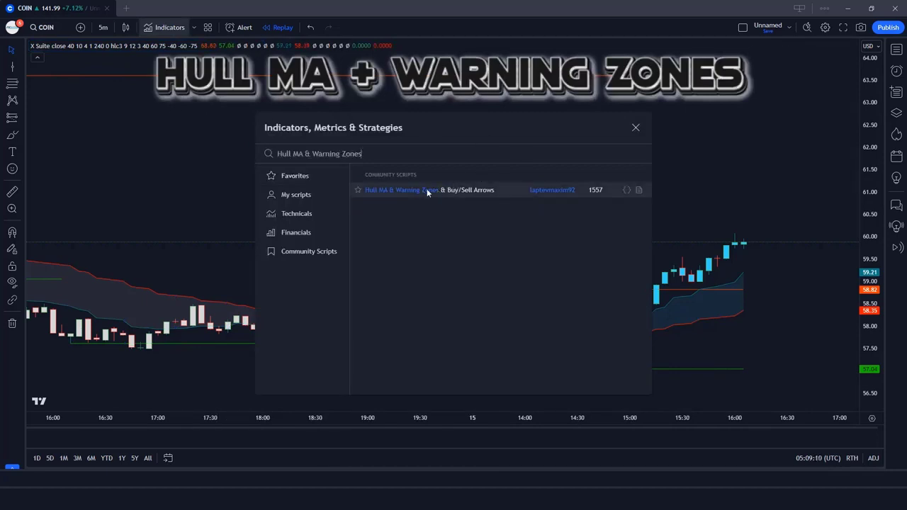
Add the Hull MA & Warning Zones & Buy/Sell Arrows indicator to the chart.
click(445, 189)
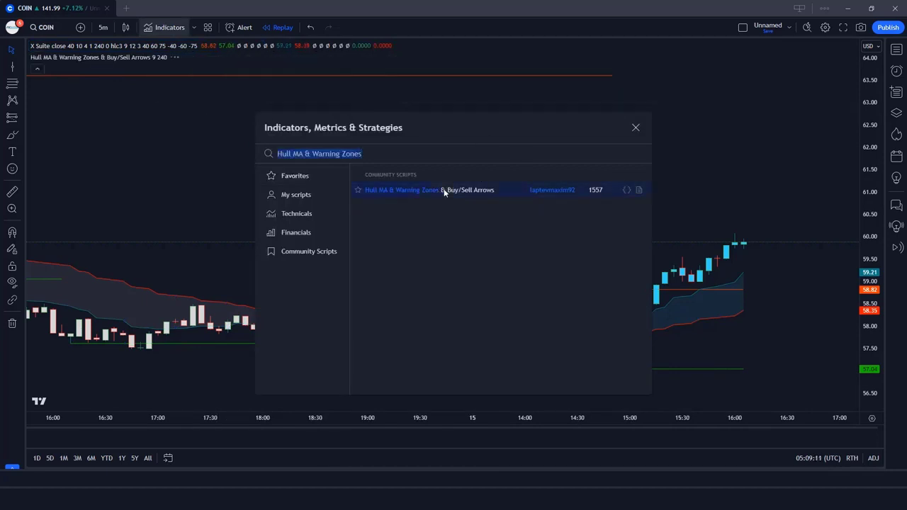
click(635, 128)
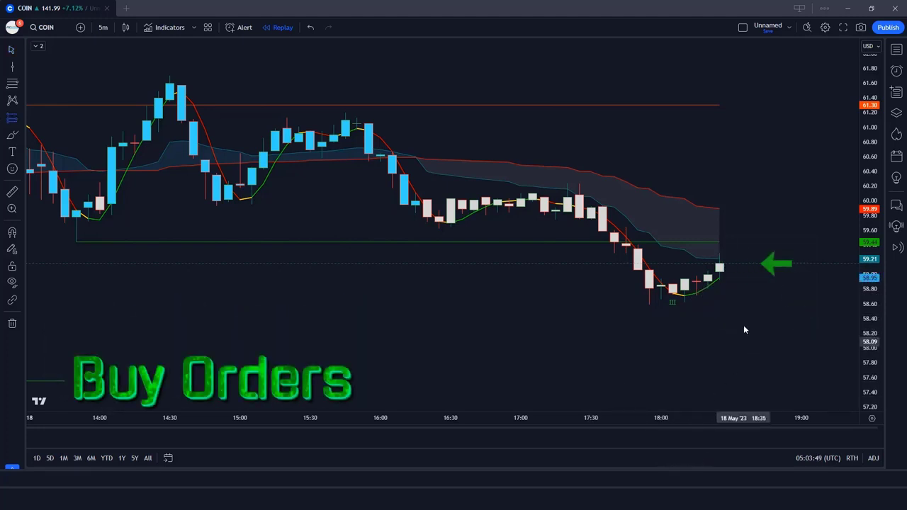
Place a long position at the last candle, stop below the low, target near 60.20, ending at the exit bar.
click(719, 266)
drag(720, 307, 731, 304)
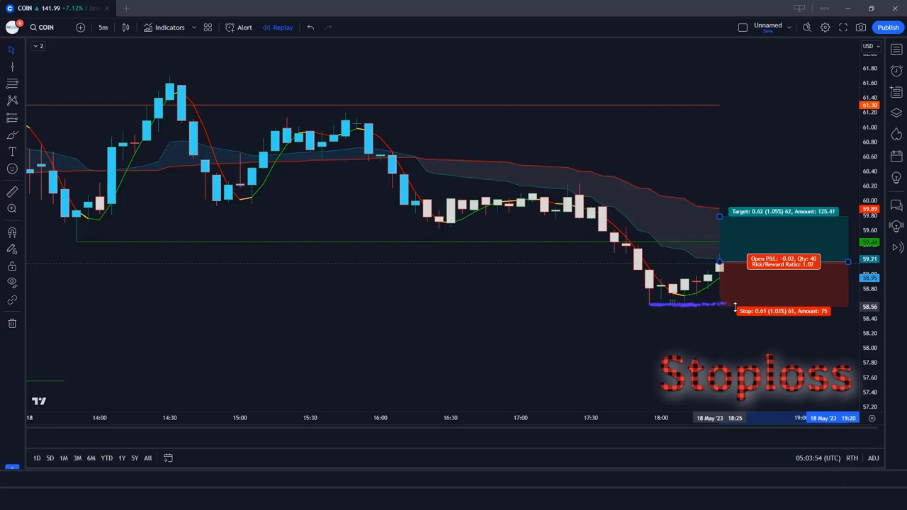
drag(719, 217, 722, 187)
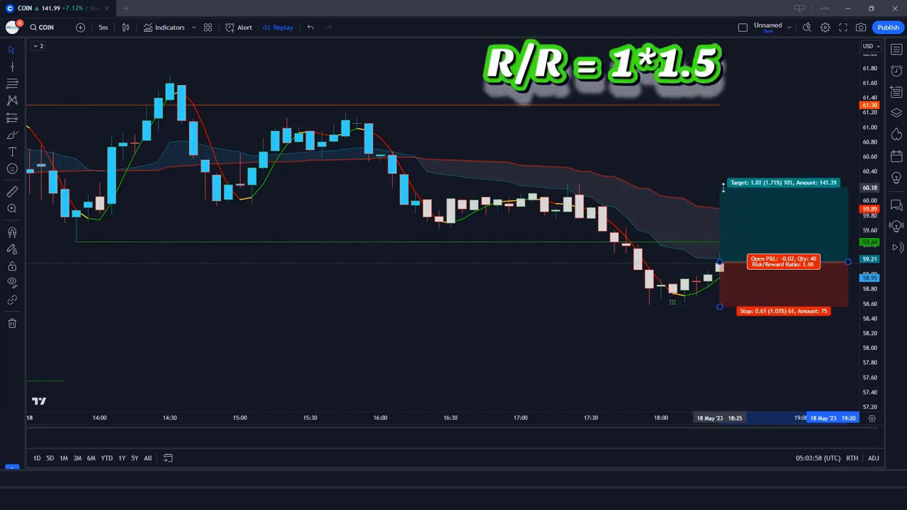
click(496, 418)
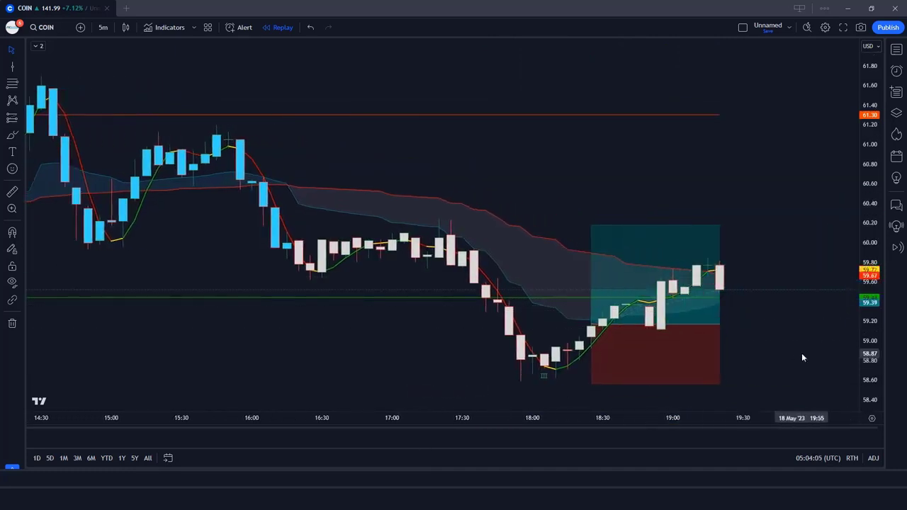
drag(723, 324, 858, 324)
click(504, 425)
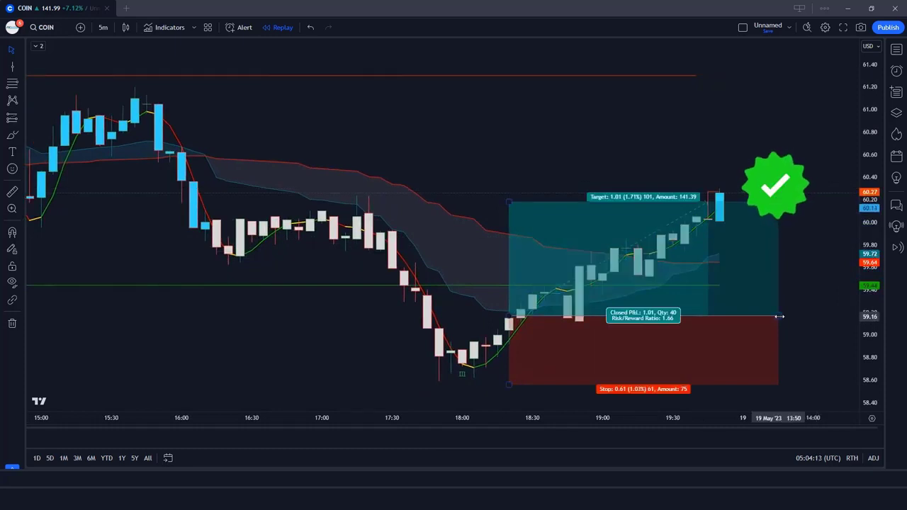
drag(778, 324, 720, 324)
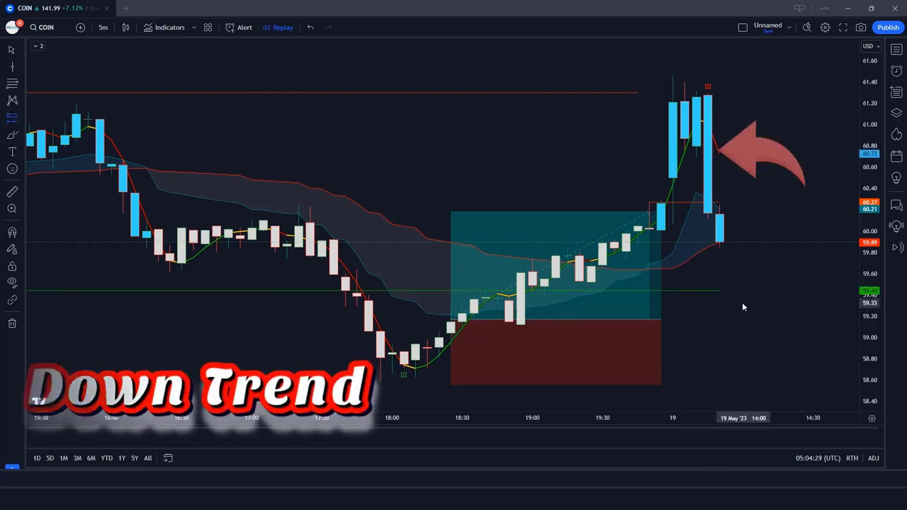
Place a short position at the last candle with stop about 61.41 and target 58.39.
click(720, 243)
drag(721, 183, 742, 84)
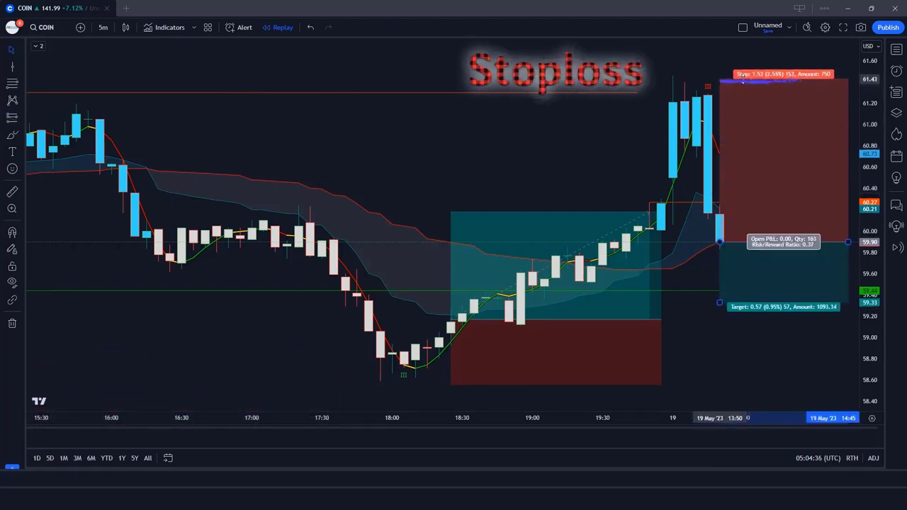
drag(721, 304, 728, 415)
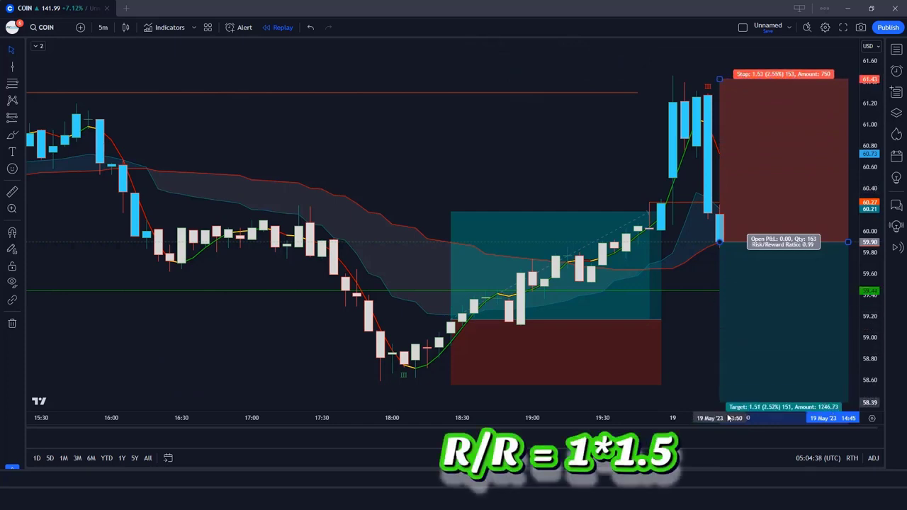
click(696, 363)
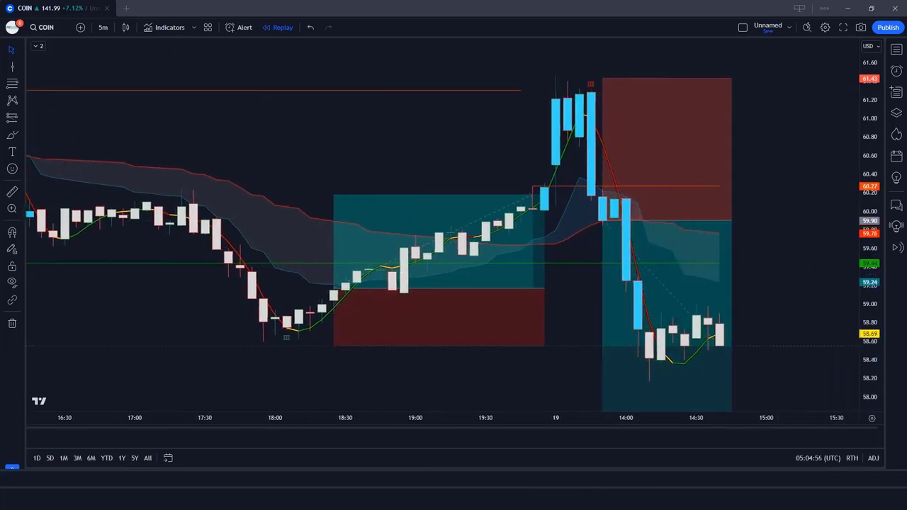
Extend the short position over new bars, then trim it at the target candle.
drag(728, 221, 857, 220)
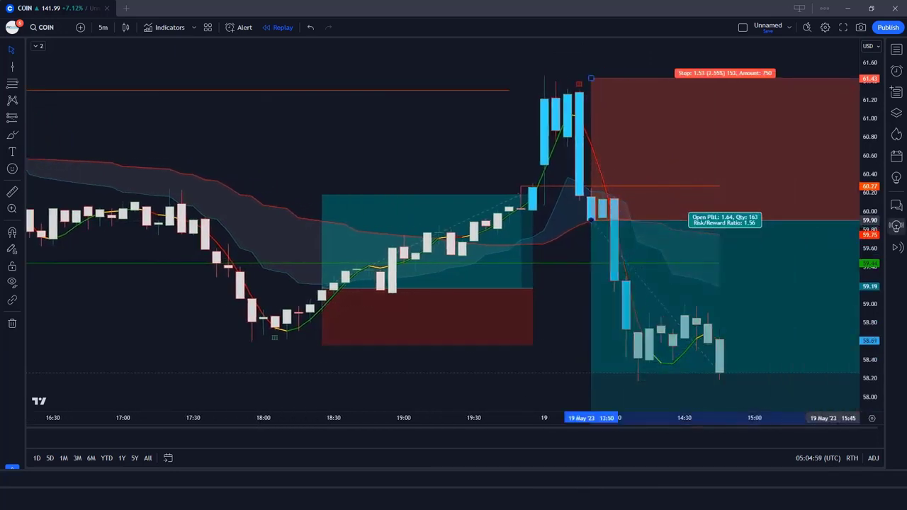
click(573, 296)
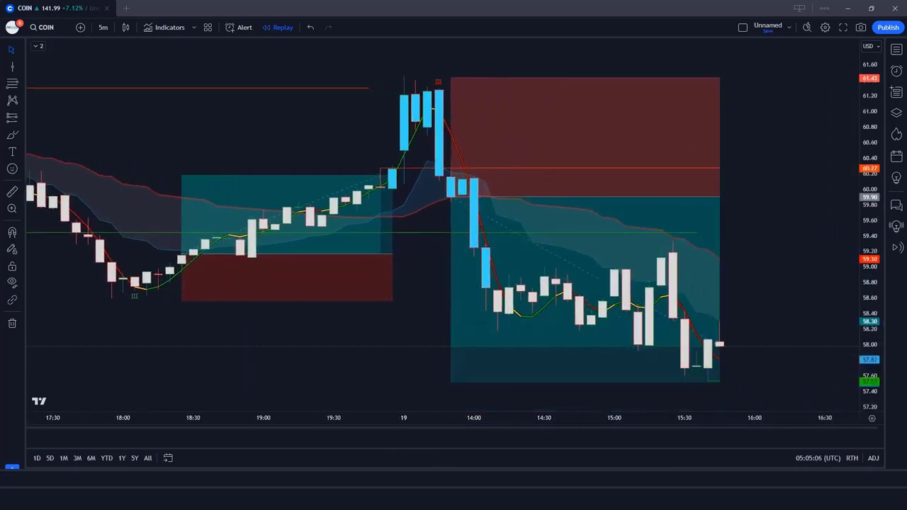
click(722, 196)
drag(722, 196, 857, 197)
click(435, 306)
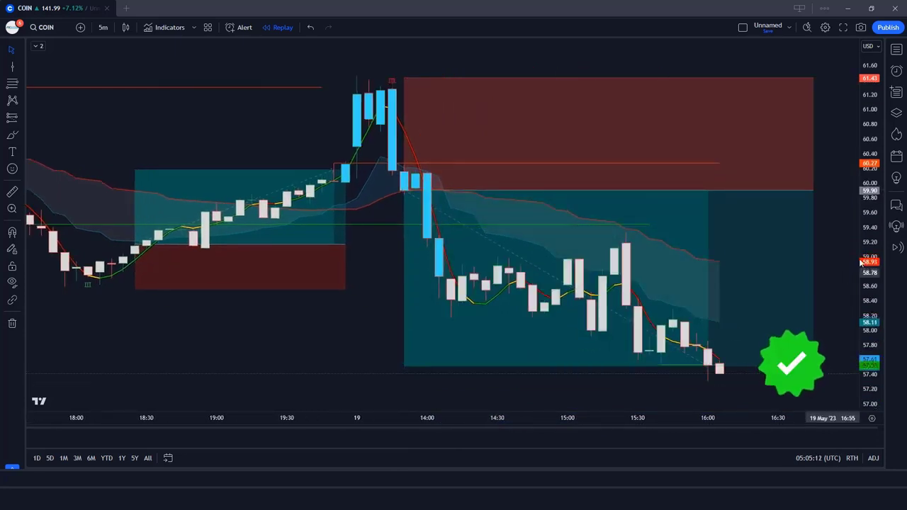
click(815, 192)
drag(815, 192, 730, 207)
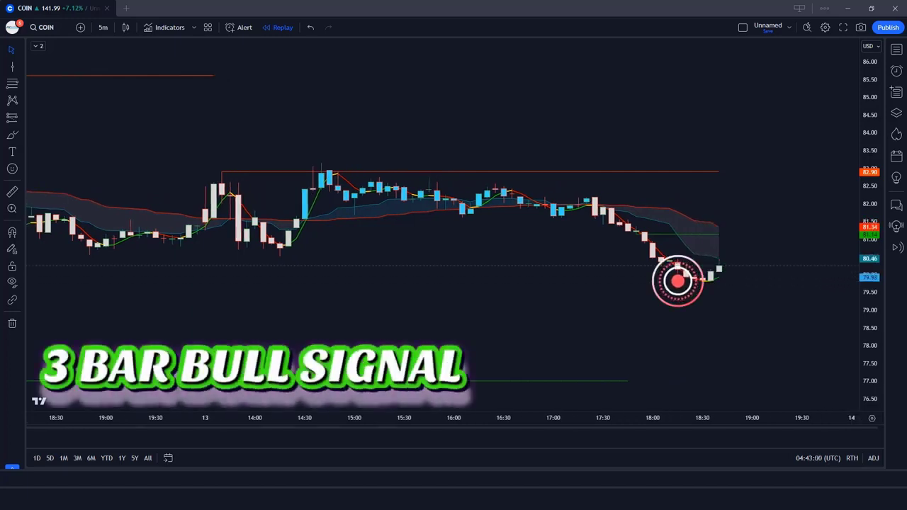
Place a long position at the latest candle, raise its target, and trim the box at the exit candle.
click(719, 268)
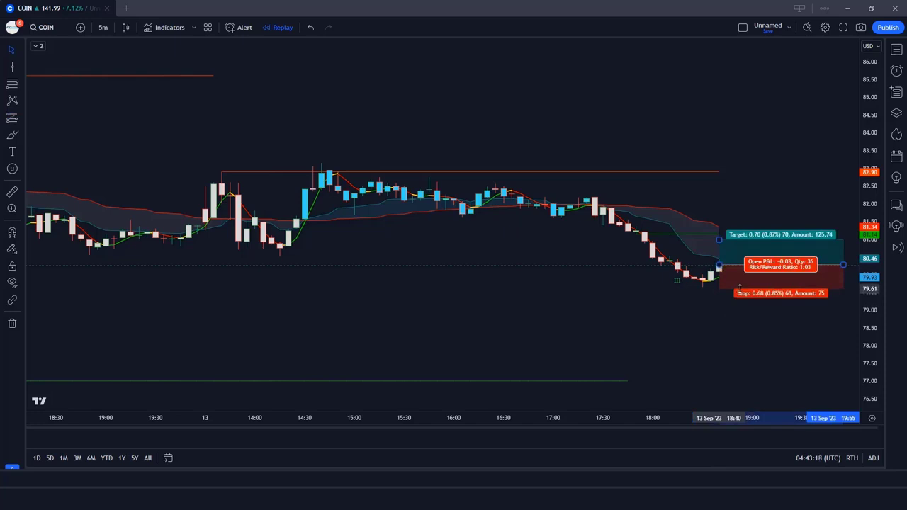
drag(721, 241, 722, 227)
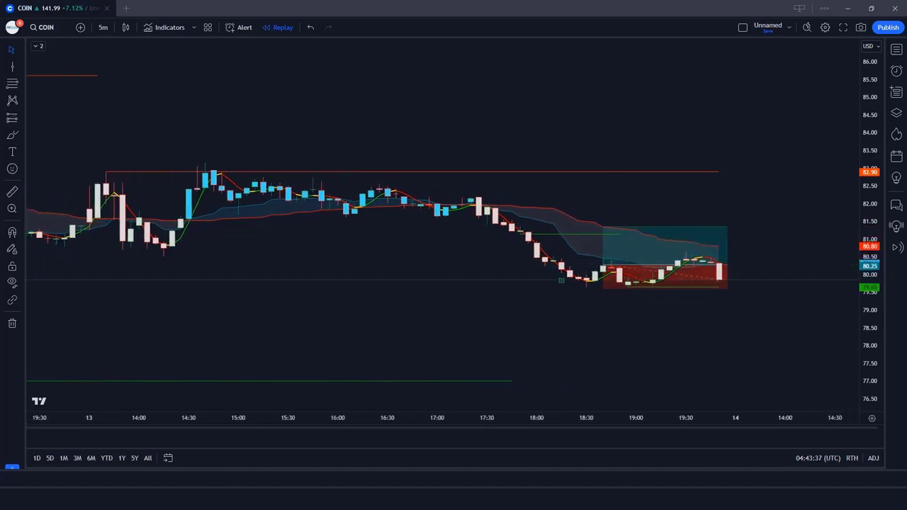
drag(726, 264, 829, 306)
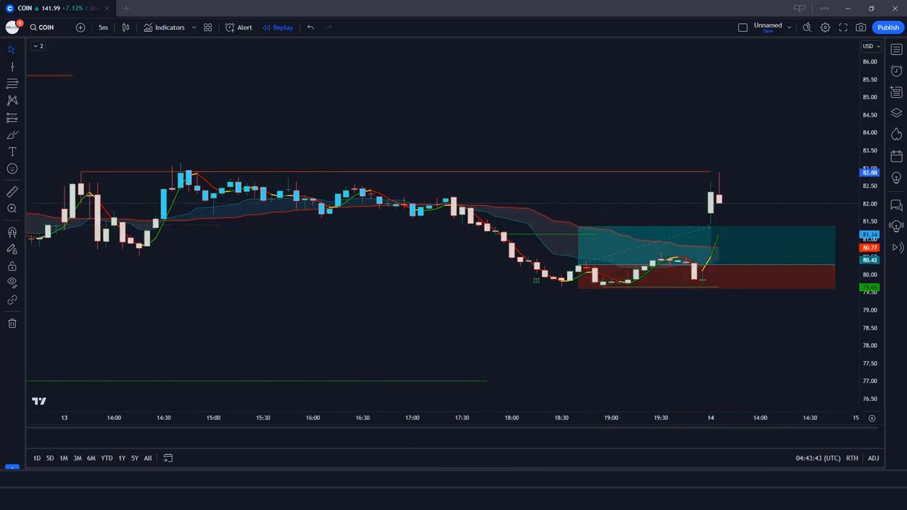
mouse_move(836, 275)
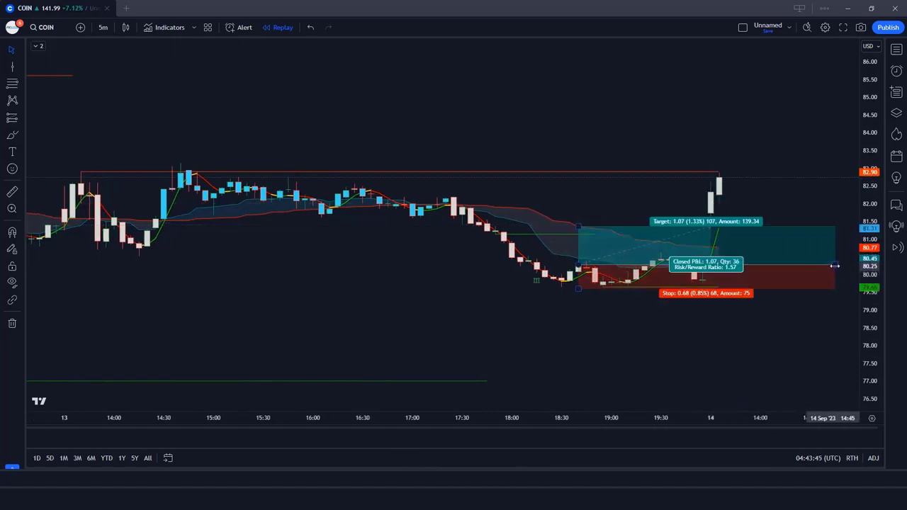
drag(834, 266, 719, 271)
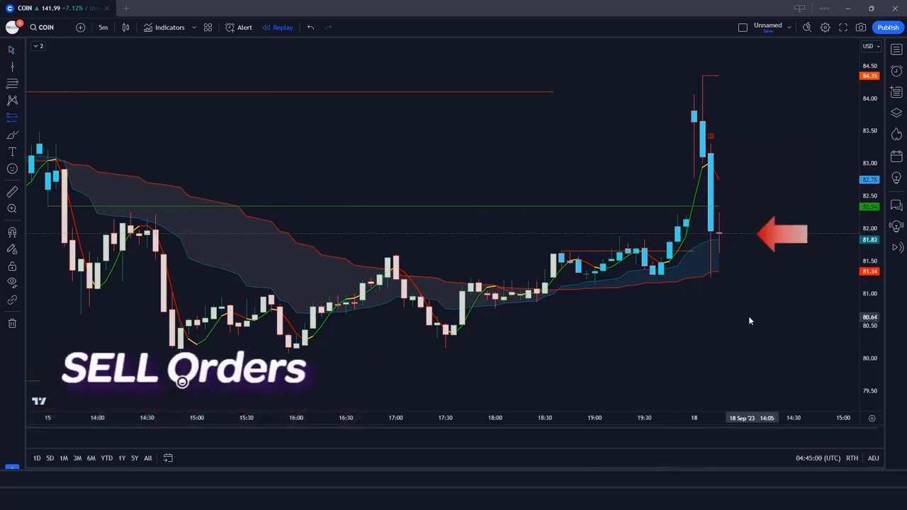
Place a short position with its stop above the spike high at 84.35 and a lower target.
click(719, 232)
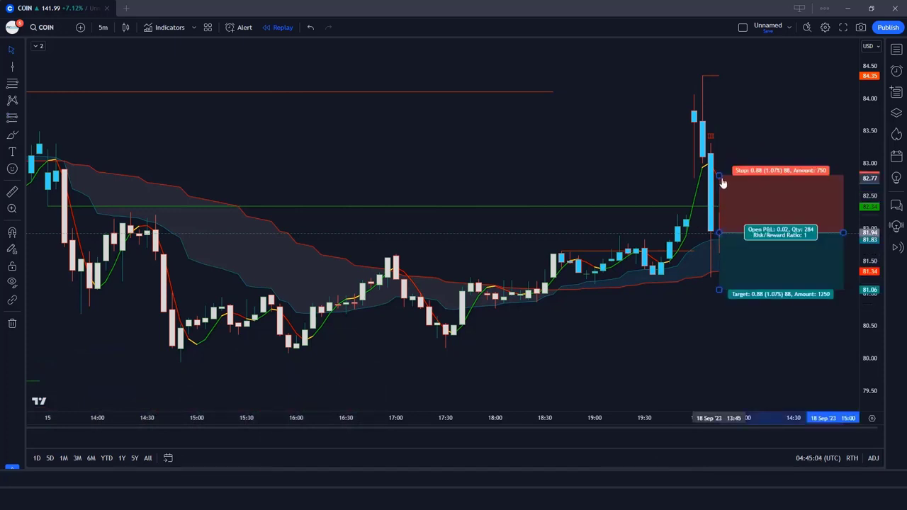
drag(719, 174, 731, 73)
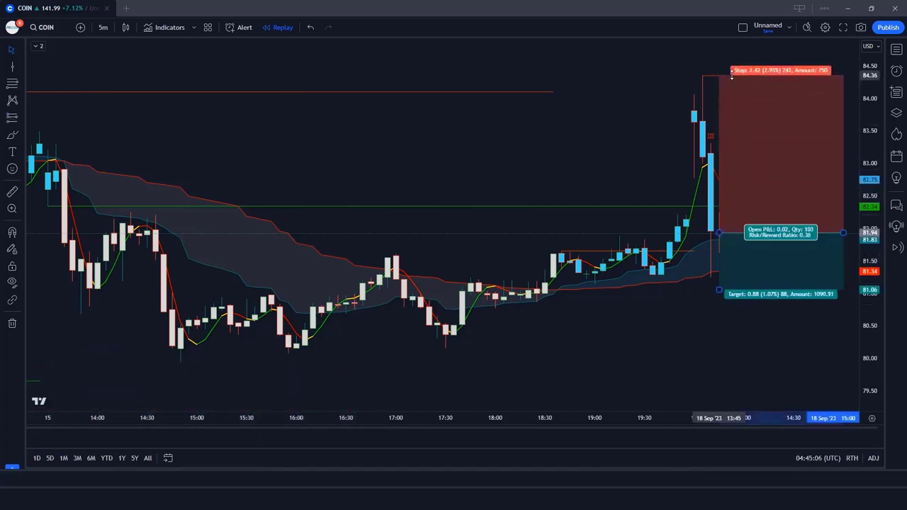
drag(720, 287, 718, 409)
click(623, 335)
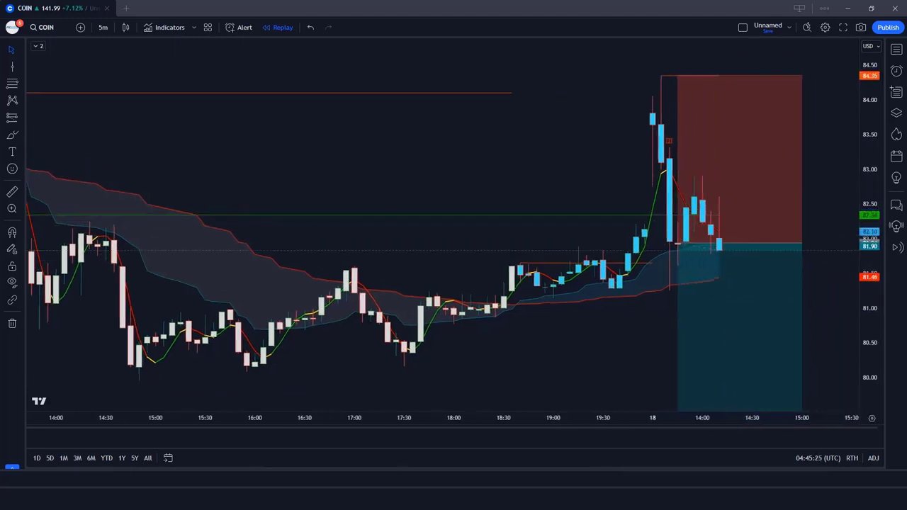
Extend the short position box over the new selloff bars.
click(706, 375)
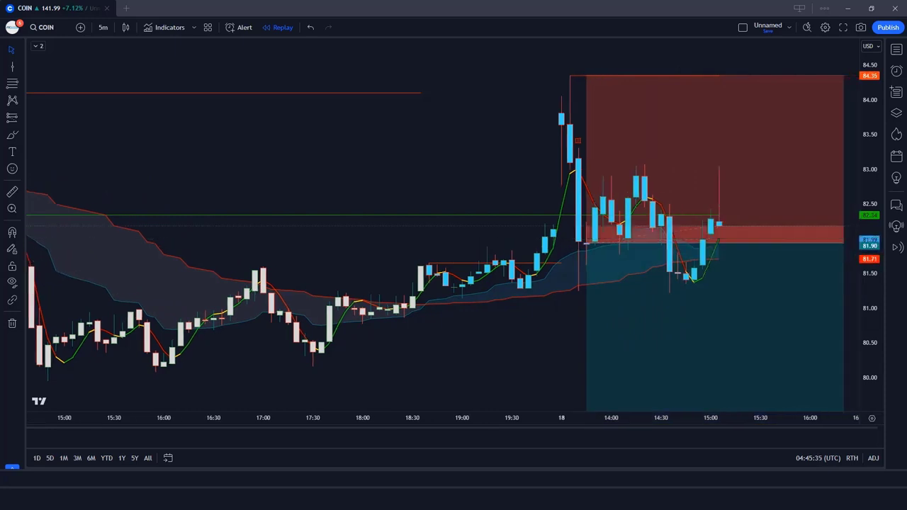
click(411, 364)
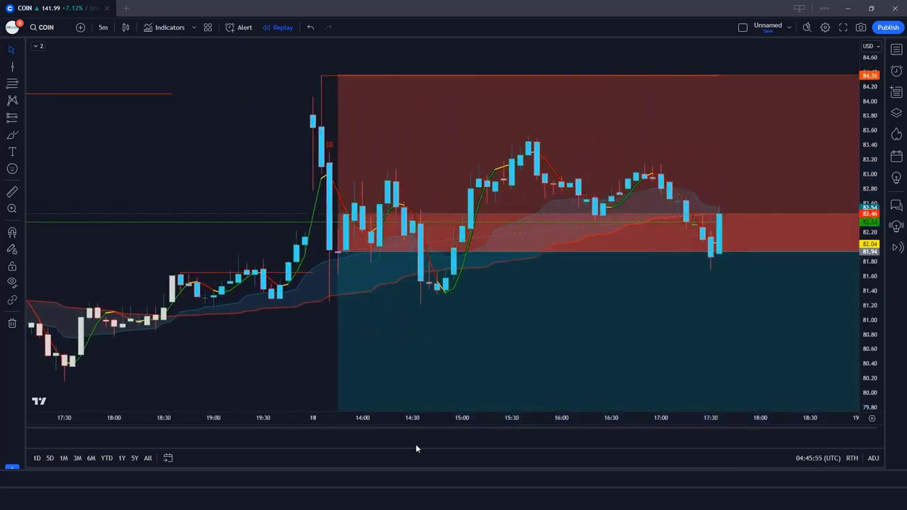
click(718, 300)
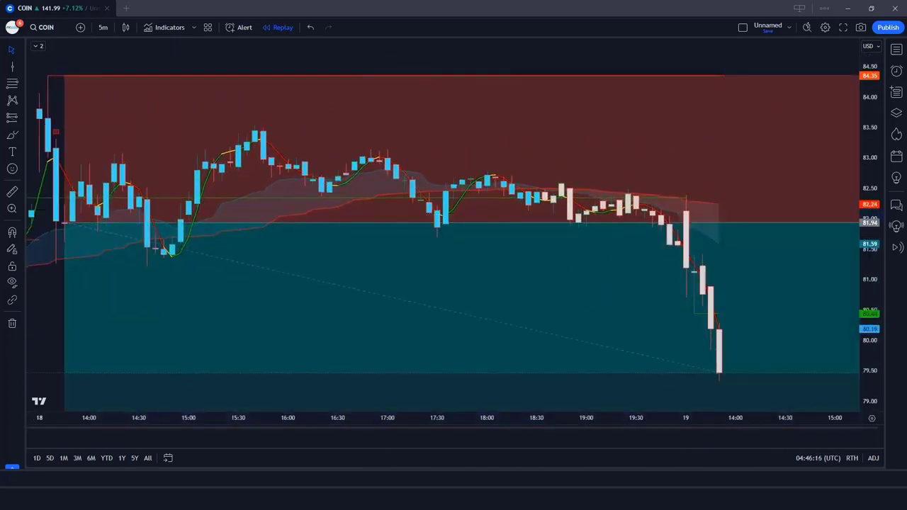
mouse_move(719, 224)
mouse_down()
mouse_move(828, 213)
mouse_move(803, 195)
mouse_move(702, 218)
mouse_up()
click(777, 230)
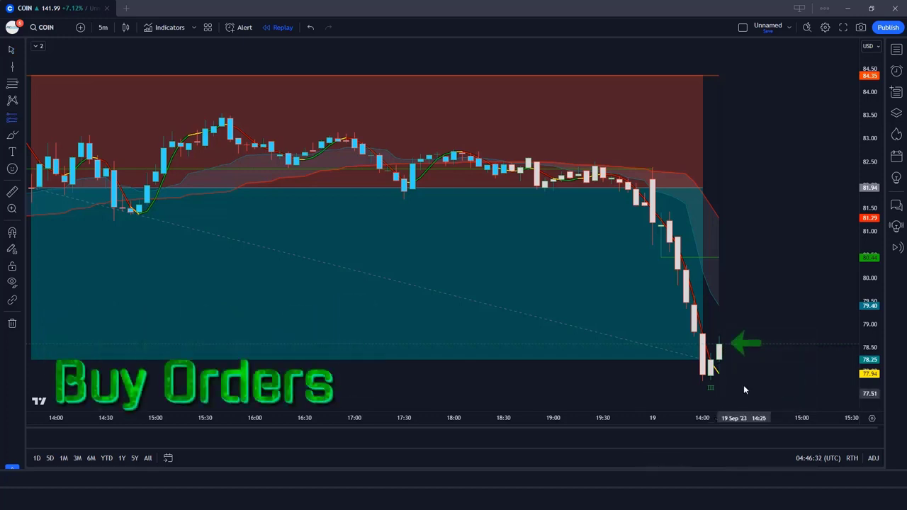
Place a long position at the latest candle, nudge stop and target up, and extend it to the exit candle.
click(720, 345)
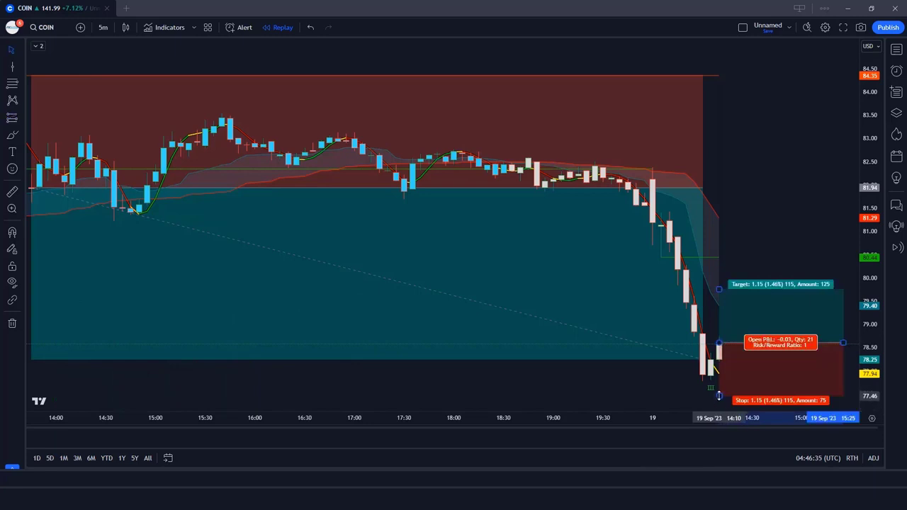
drag(719, 396, 734, 383)
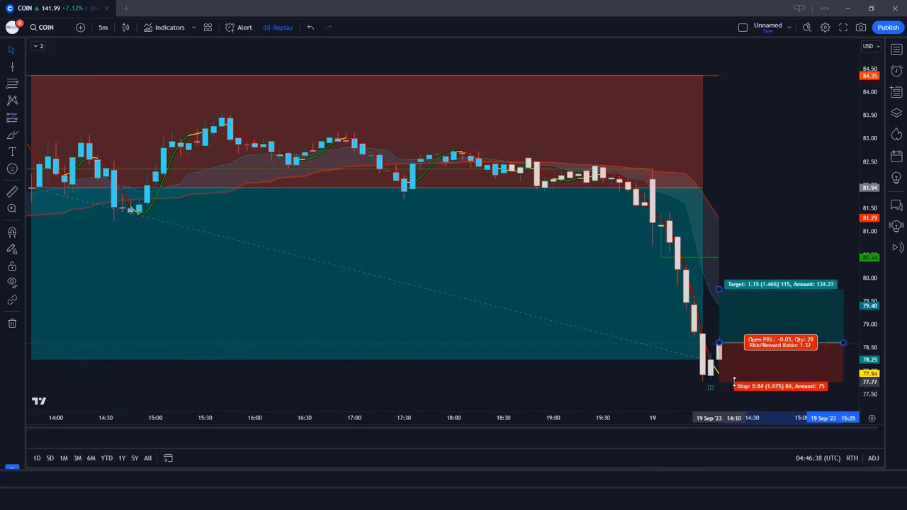
drag(718, 290, 720, 282)
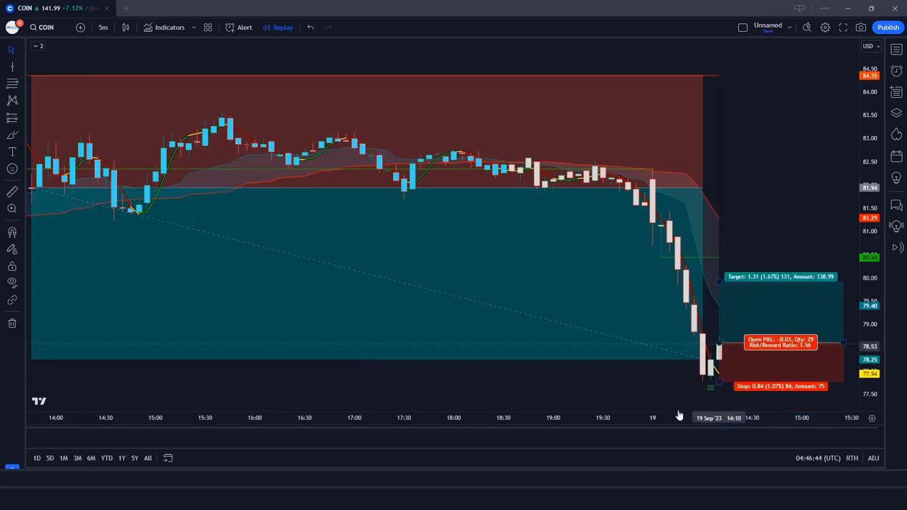
key(Escape)
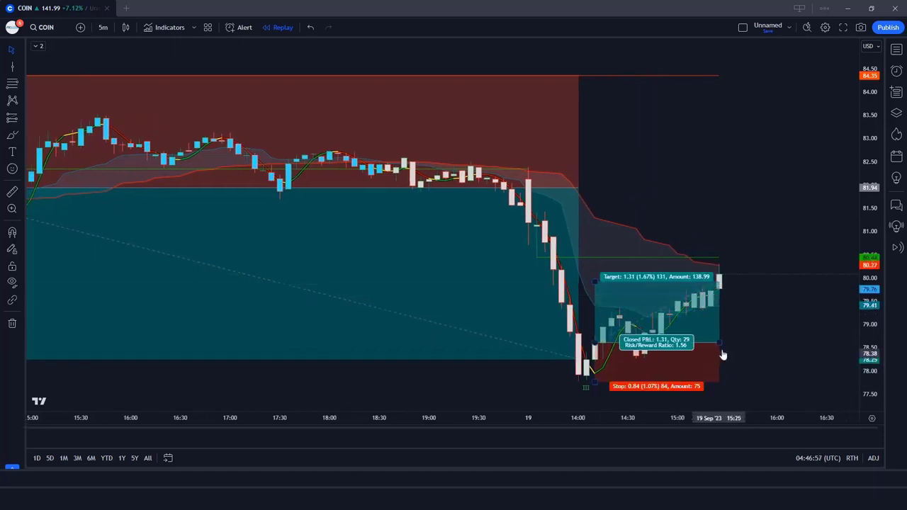
drag(719, 344, 724, 344)
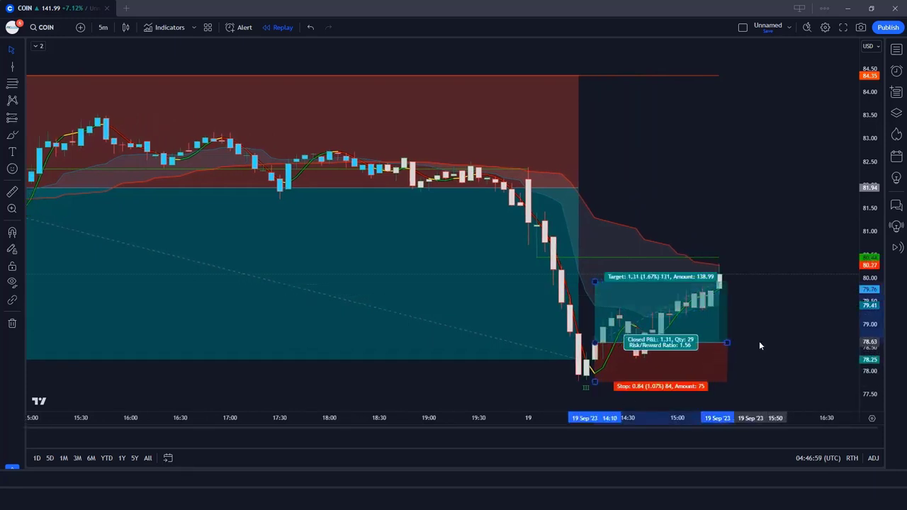
click(759, 341)
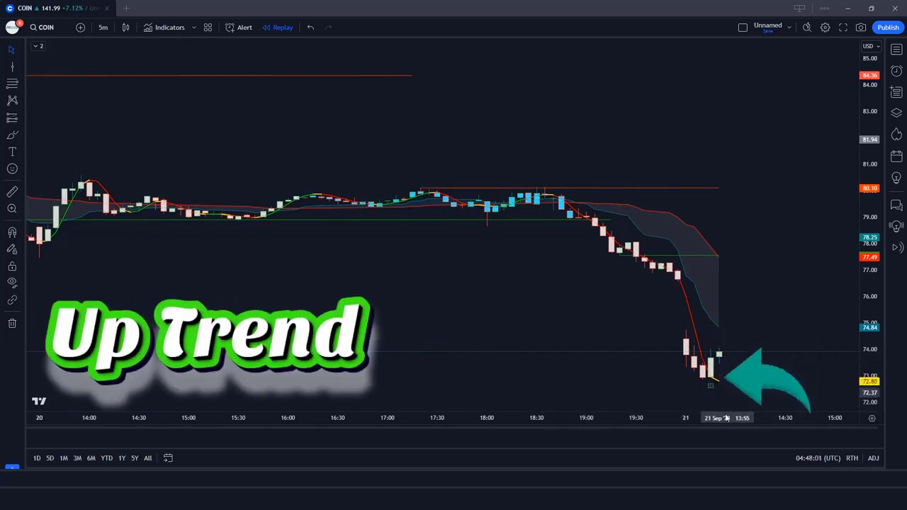
Place a long position on the latest 21 Sep candle, raising the stop slightly and the target to about 75.82.
key(alt+shift+l)
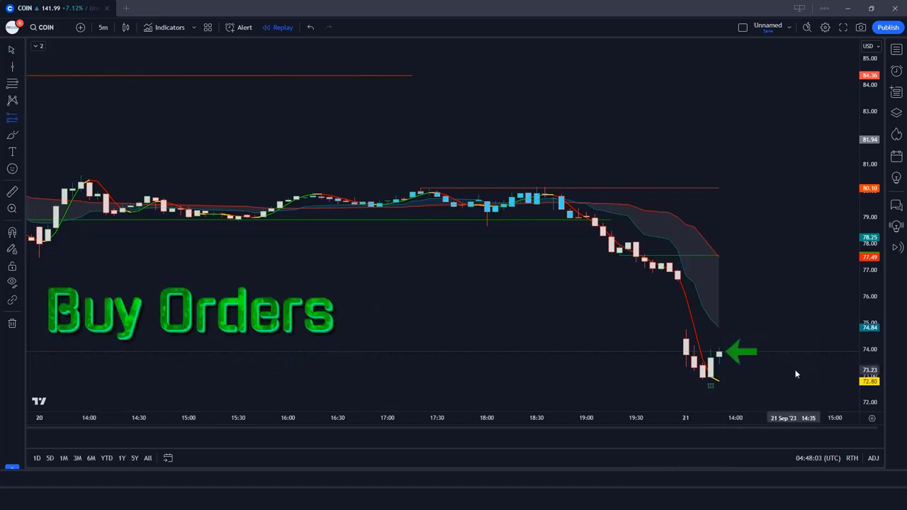
click(718, 351)
drag(719, 391, 730, 381)
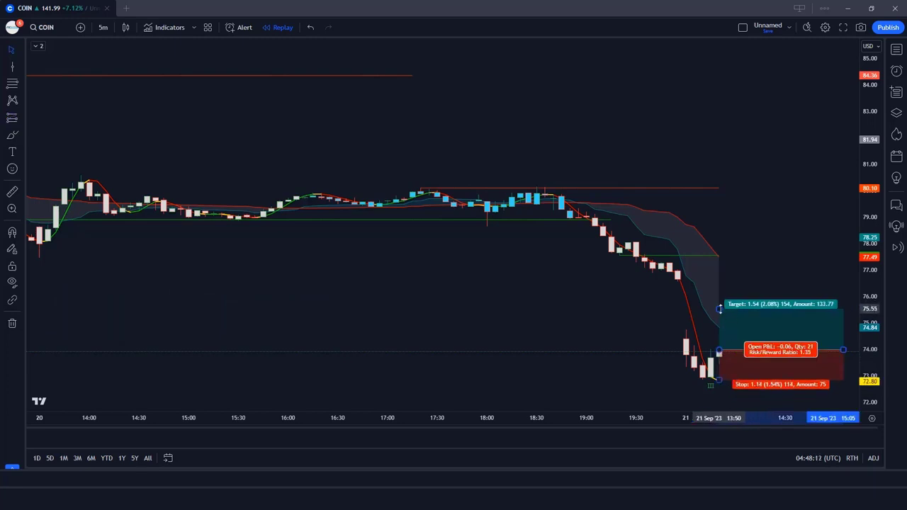
drag(719, 308, 720, 301)
click(758, 257)
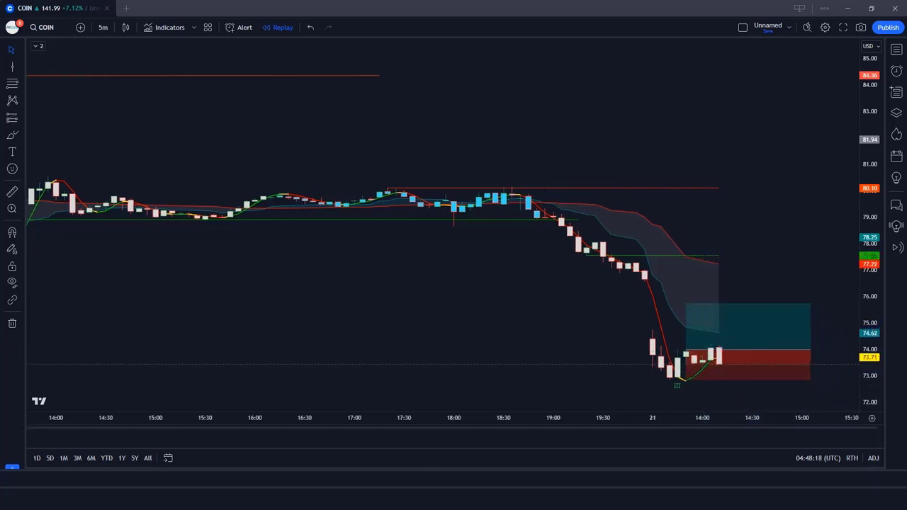
Stretch the long position box through the replay, then trim it back to the exit candle at the 1.74 target.
drag(719, 353, 879, 352)
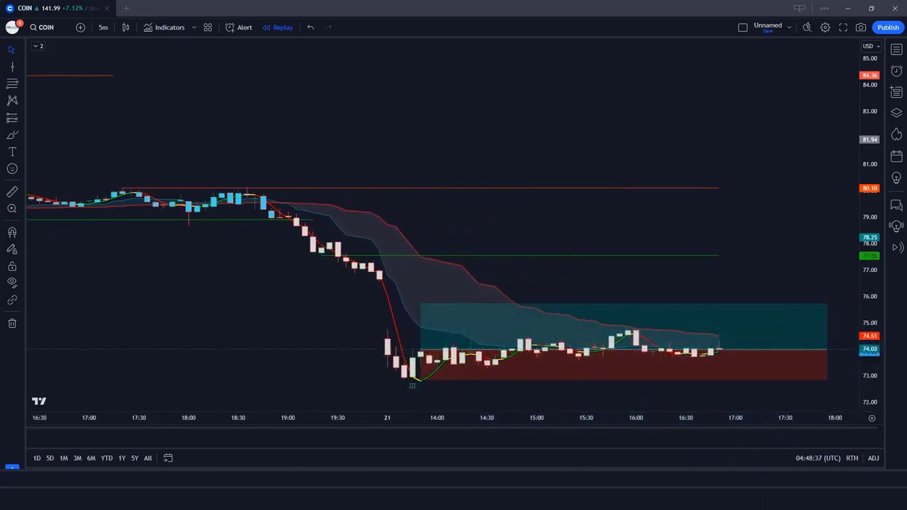
drag(724, 332, 801, 332)
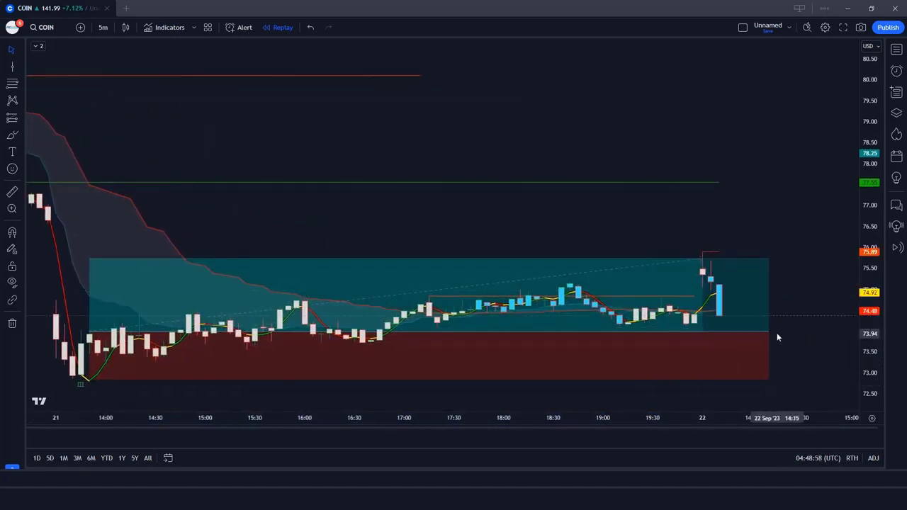
click(769, 331)
drag(769, 331, 715, 327)
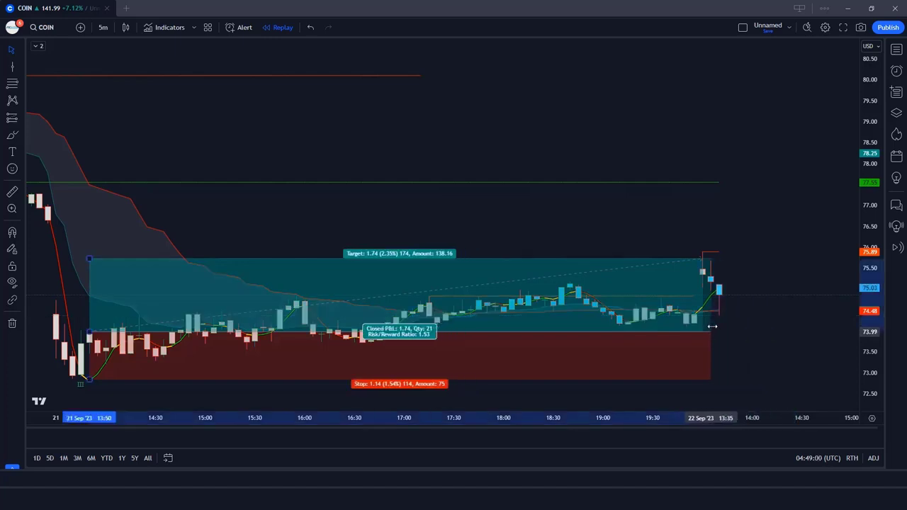
click(744, 331)
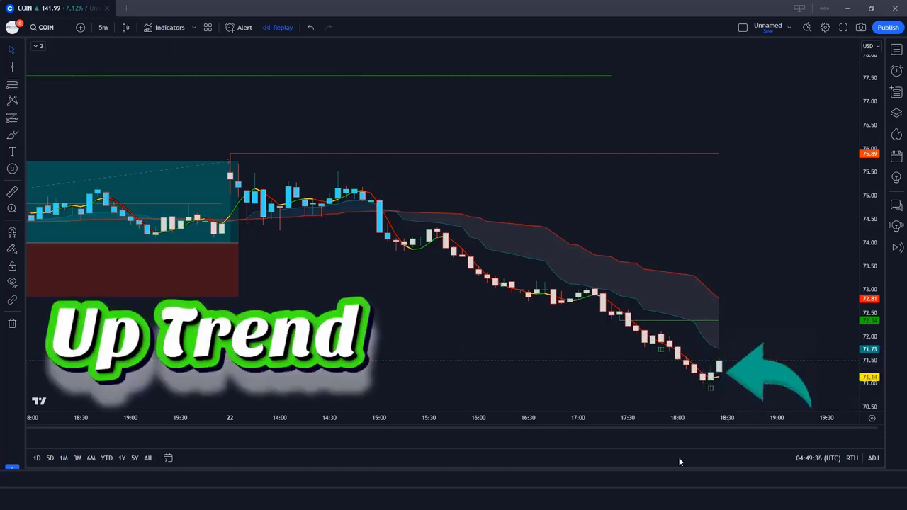
Place a long position on the 22 Sep low with the stop raised to about 70.98, giving 1.61 risk/reward.
click(718, 361)
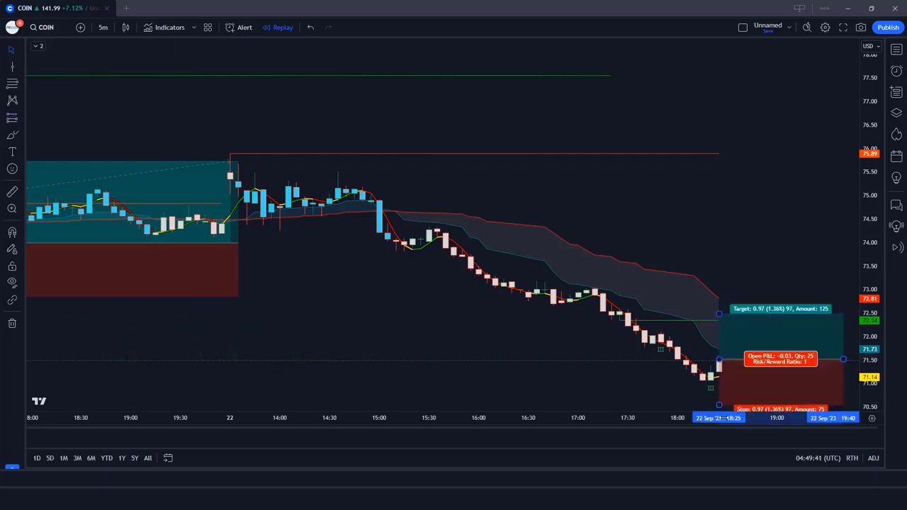
drag(718, 404, 740, 383)
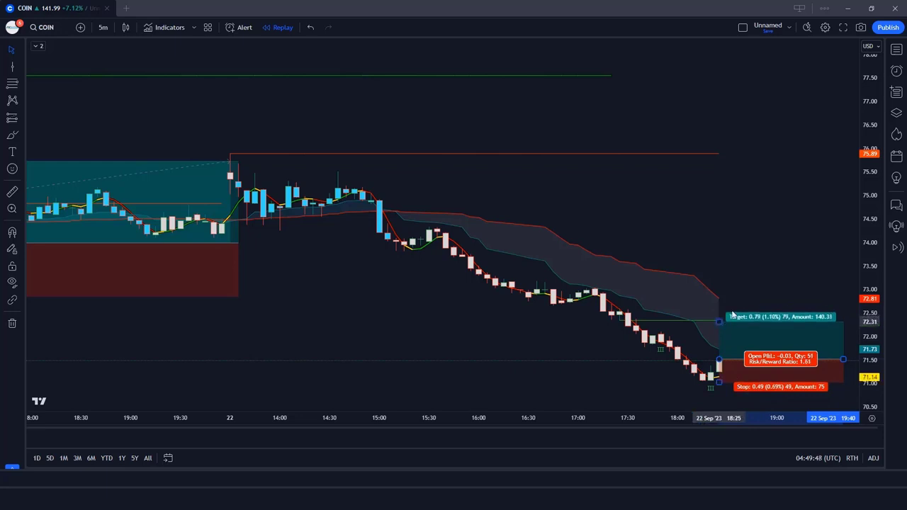
click(717, 382)
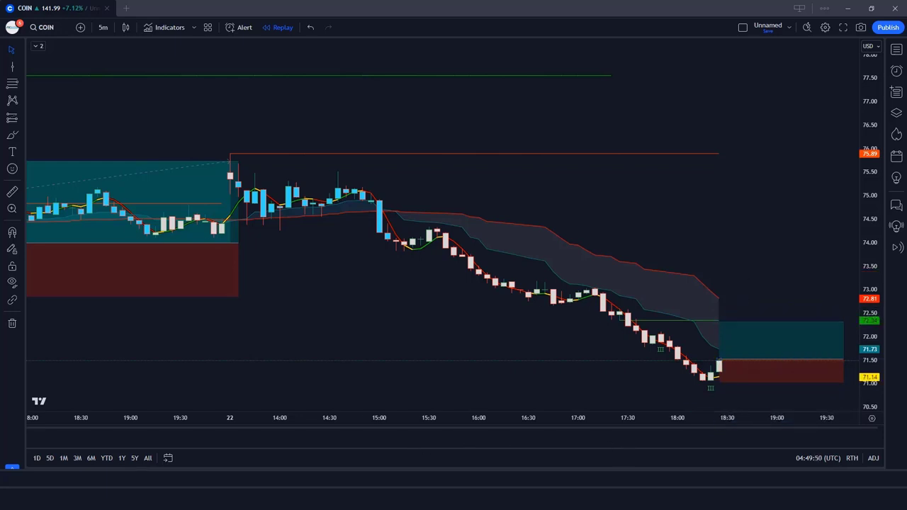